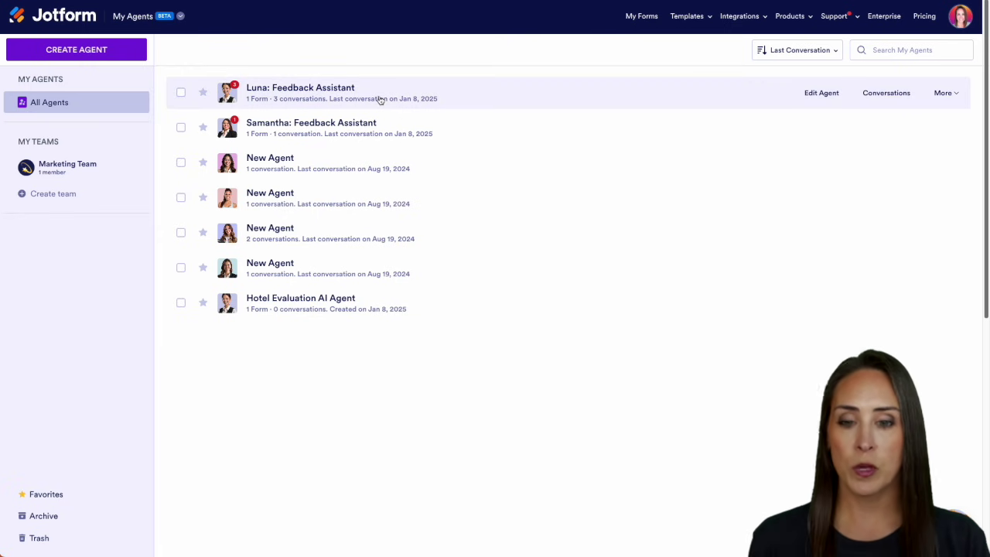
Open Luna's training settings, review the AI Persona tone of voice options, then view its Knowledge Base
left_click(810, 98)
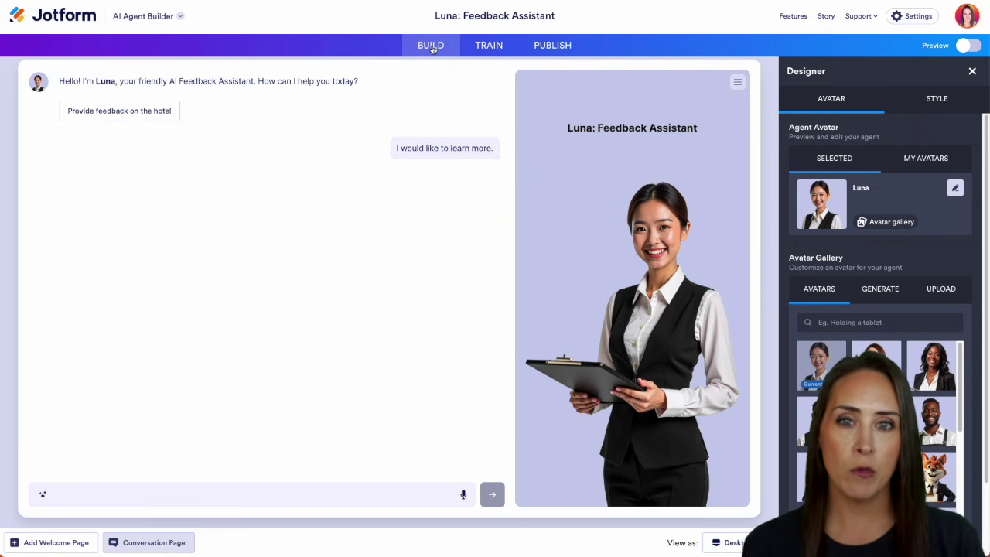
left_click(495, 48)
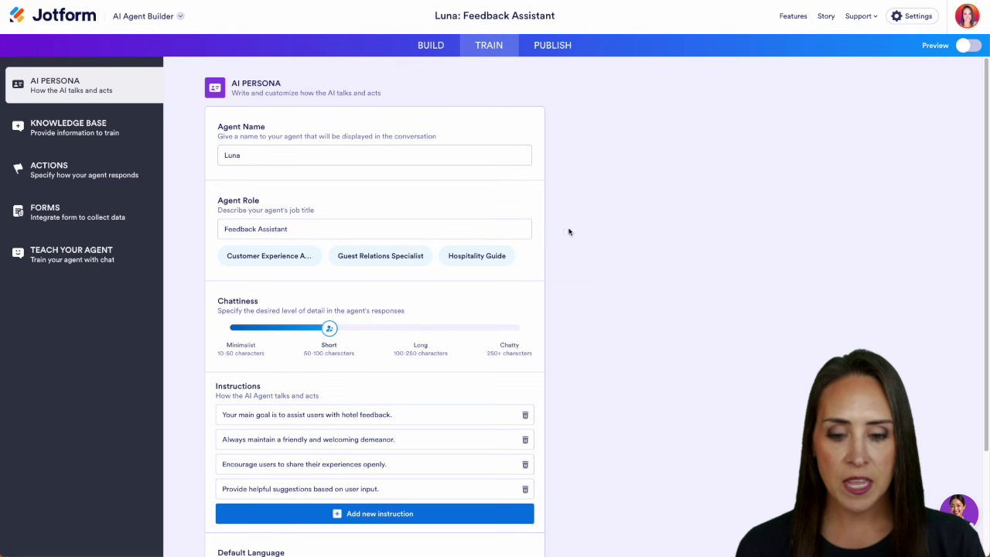
scroll(589, 241, "down", 3)
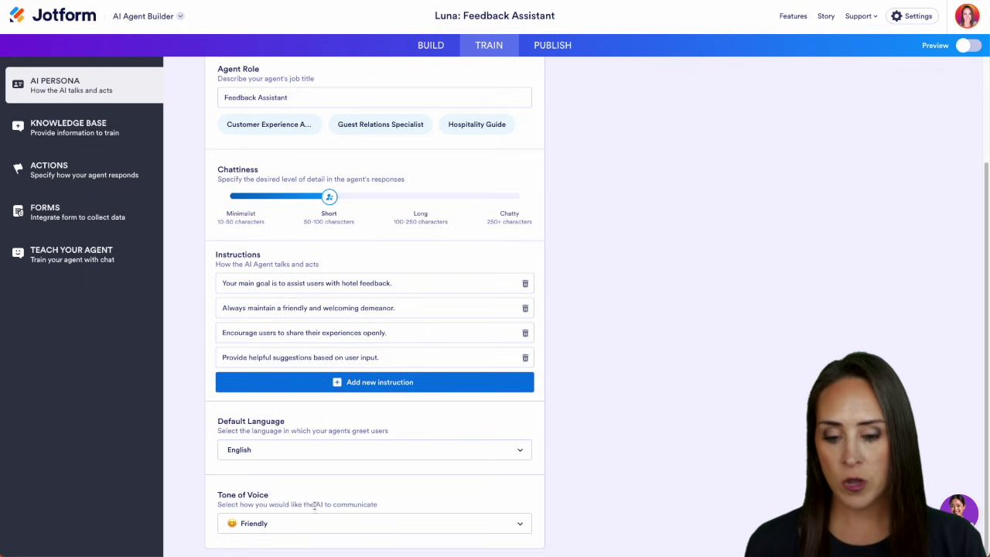
left_click(300, 526)
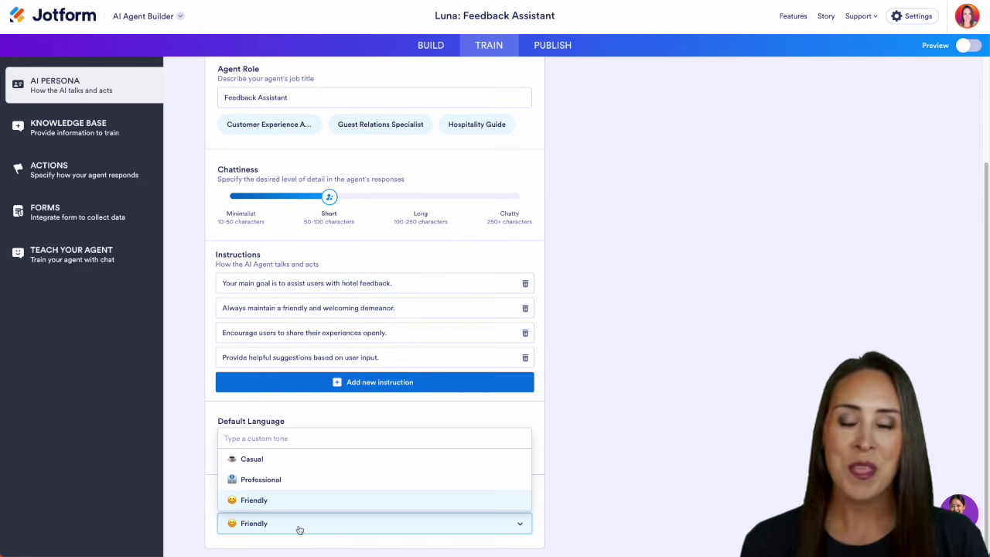
left_click(106, 127)
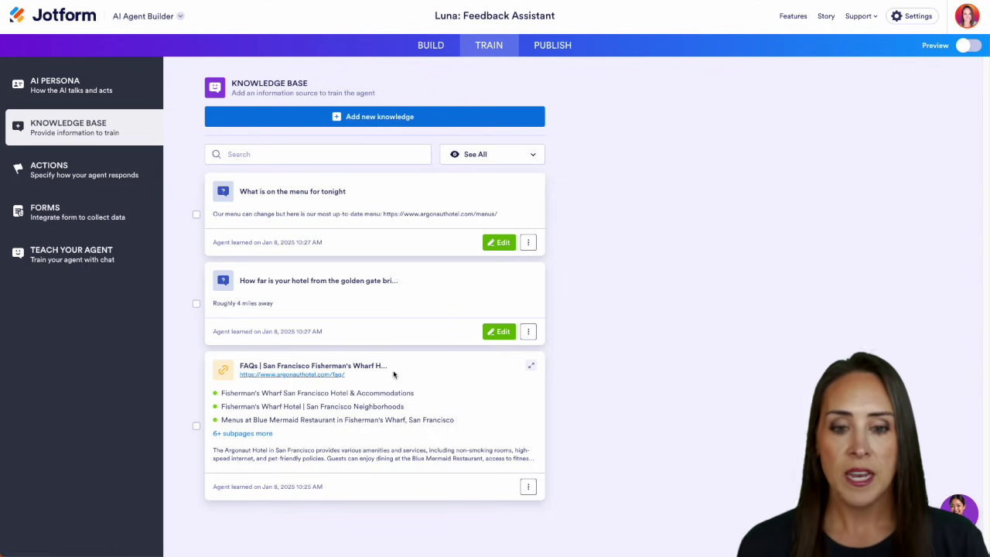
Preview each new-knowledge type in turn: Knowledge, Link, Document and Questions & Answer forms
left_click(399, 121)
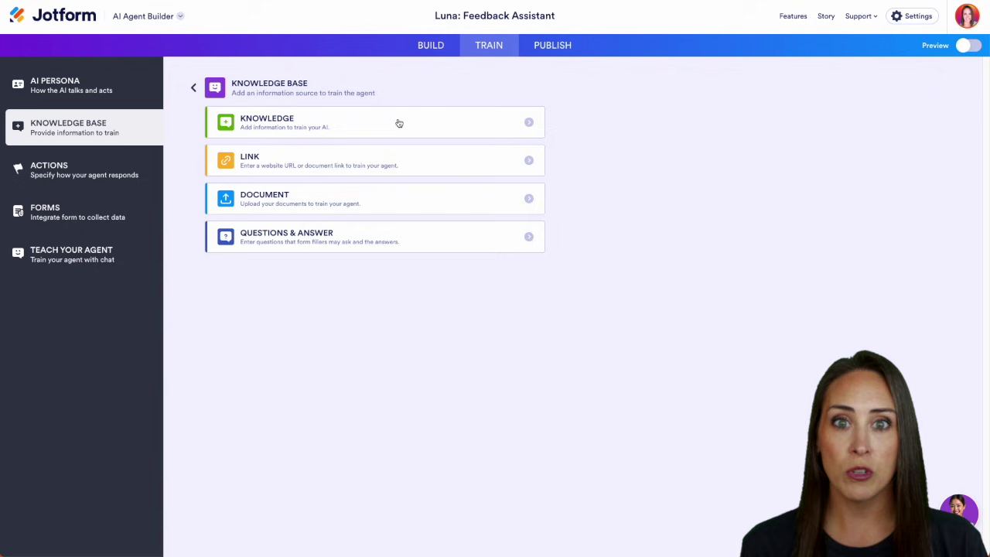
left_click(399, 123)
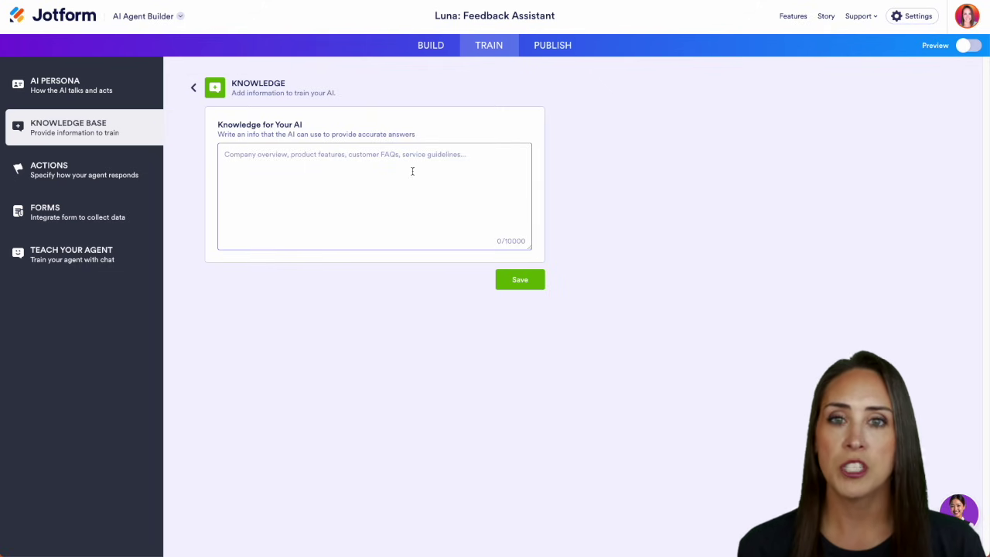
left_click(193, 88)
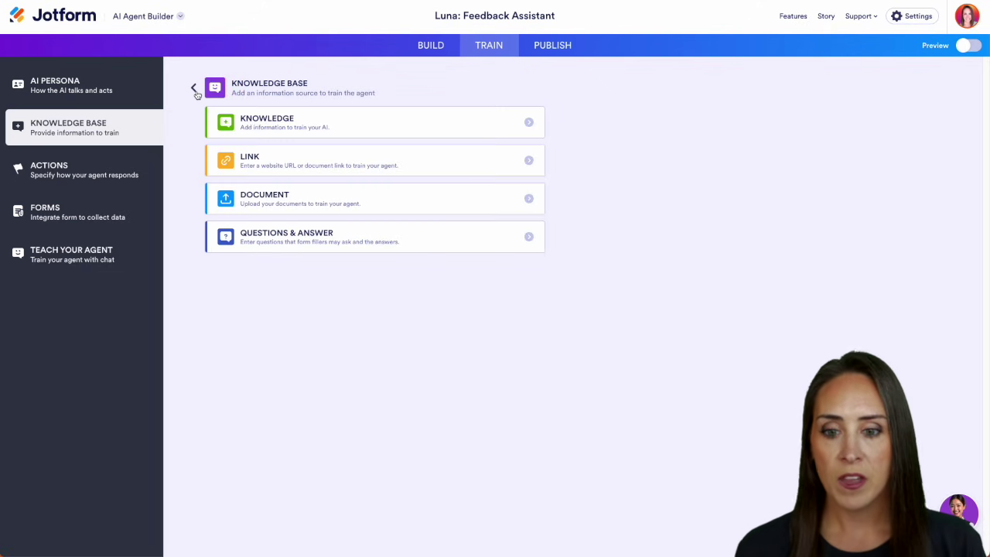
left_click(361, 164)
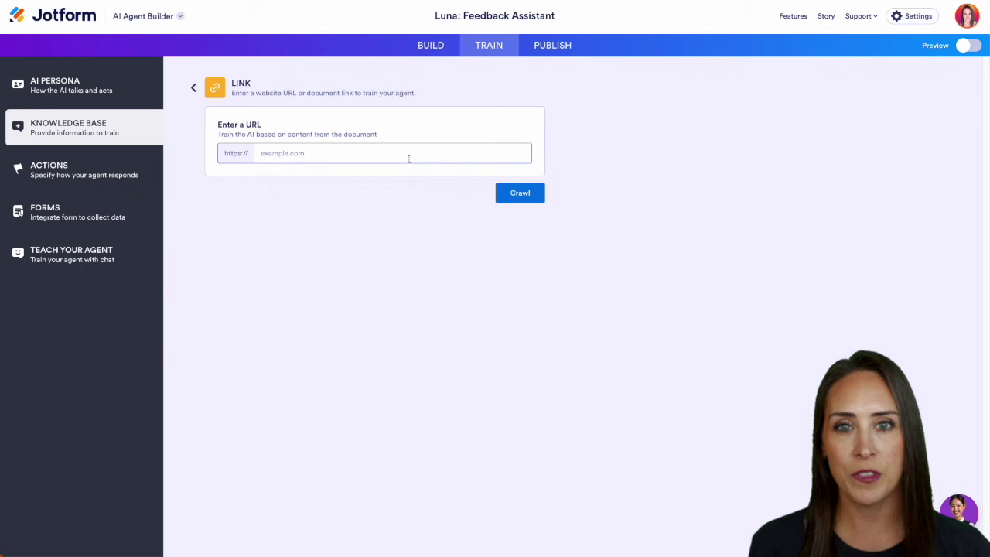
left_click(193, 88)
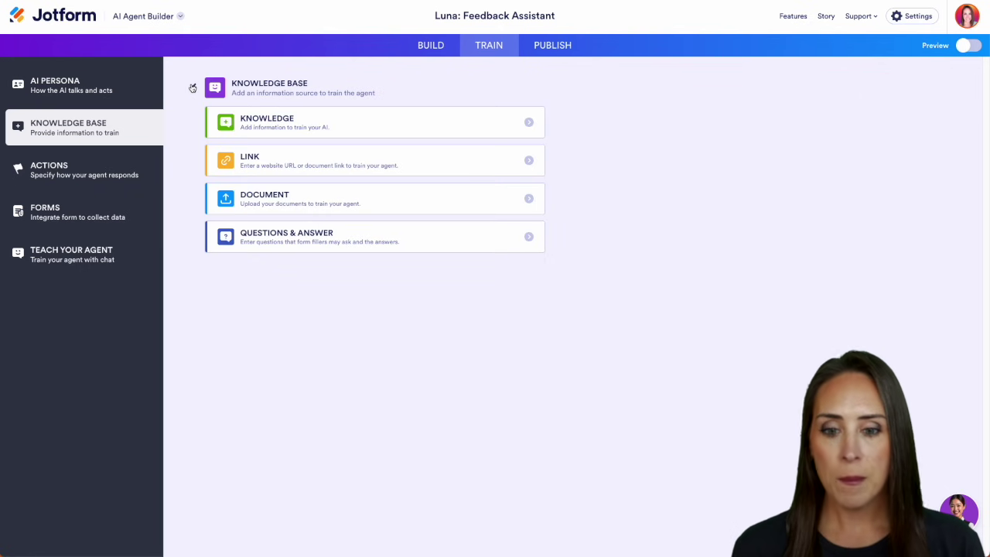
left_click(361, 207)
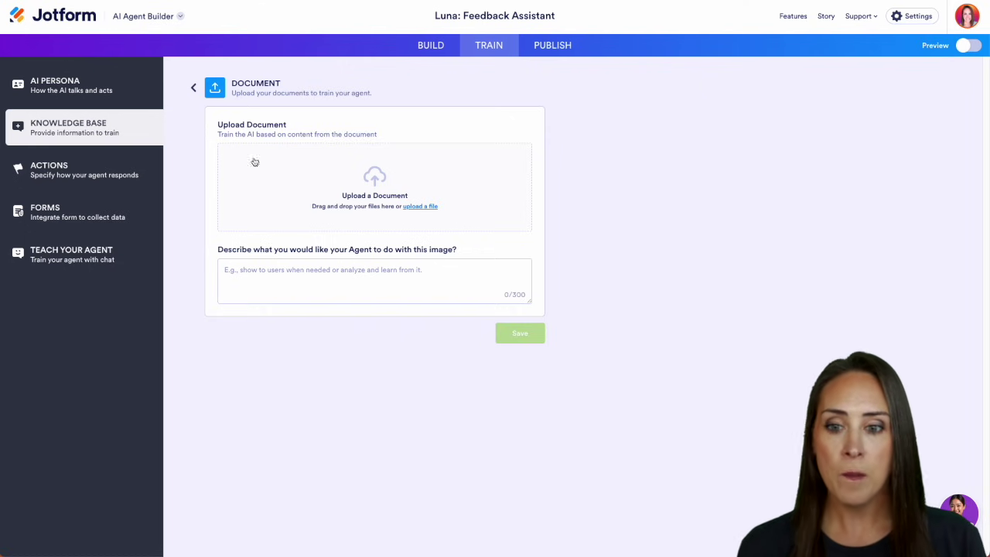
left_click(193, 88)
left_click(332, 235)
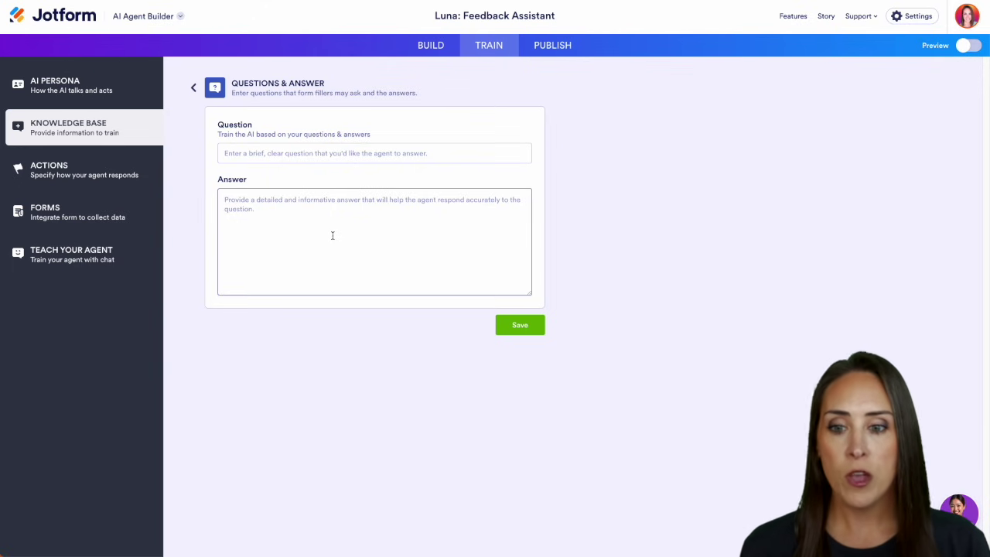
left_click(194, 88)
Return to Luna's saved knowledge list and start adding another knowledge source
left_click(194, 89)
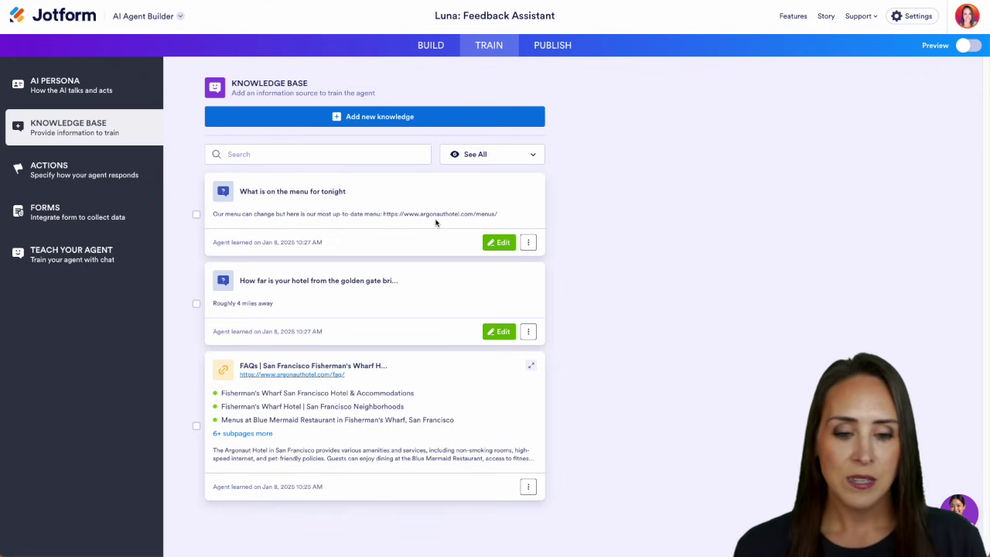
left_click(376, 119)
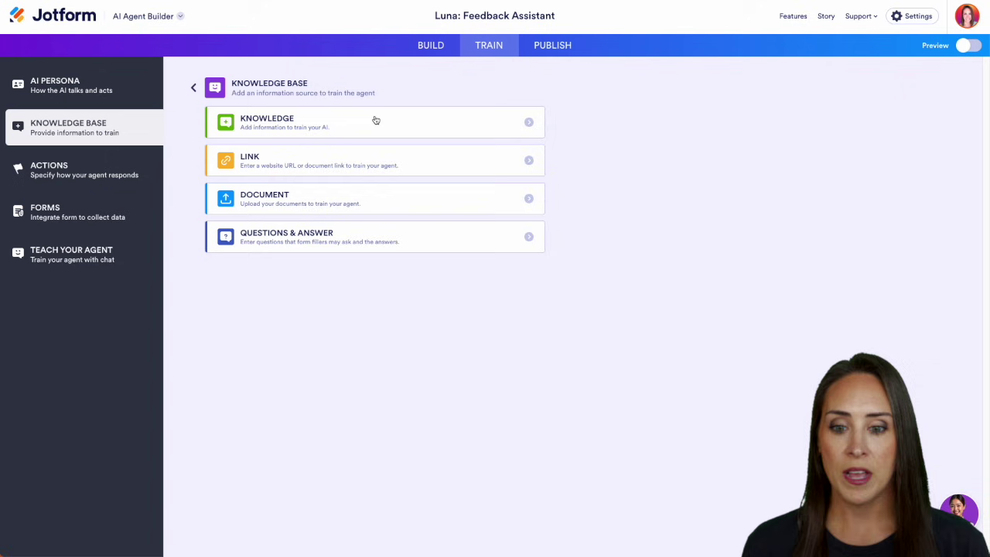
Upload argo_WeddingFlipbook_ADA.pdf as a Document described 'Analyze & learn from it' and save it
left_click(335, 194)
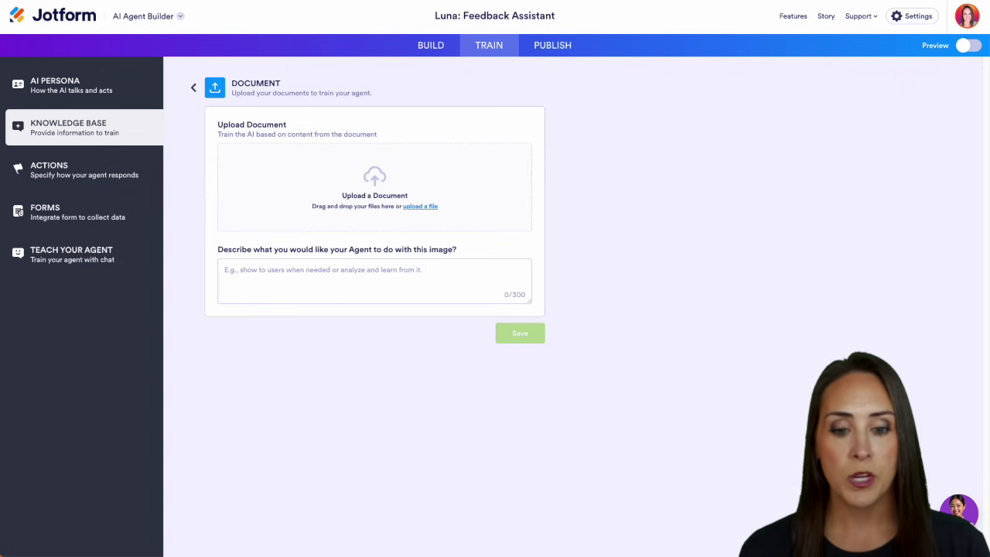
left_click_drag(932, 105, 396, 180)
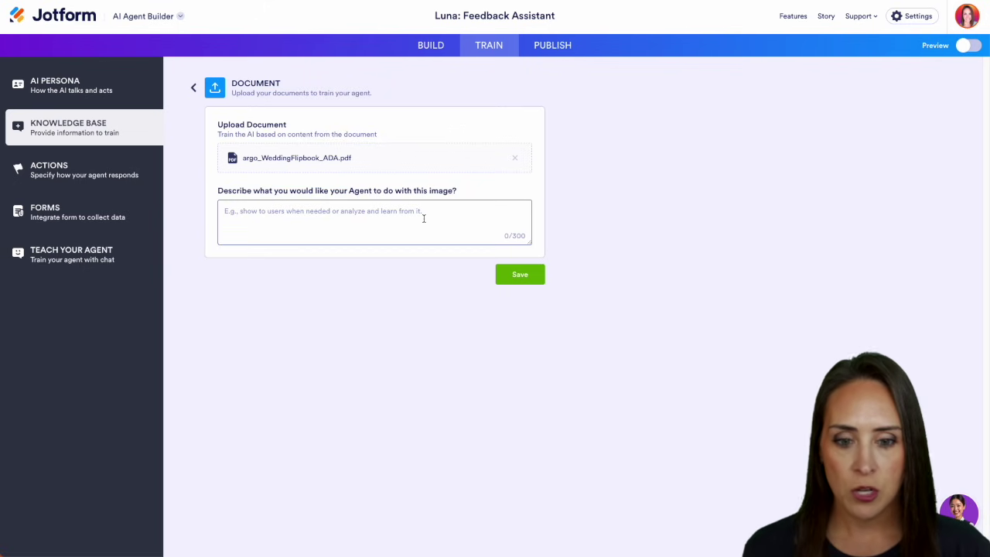
left_click(387, 214)
type("Ana")
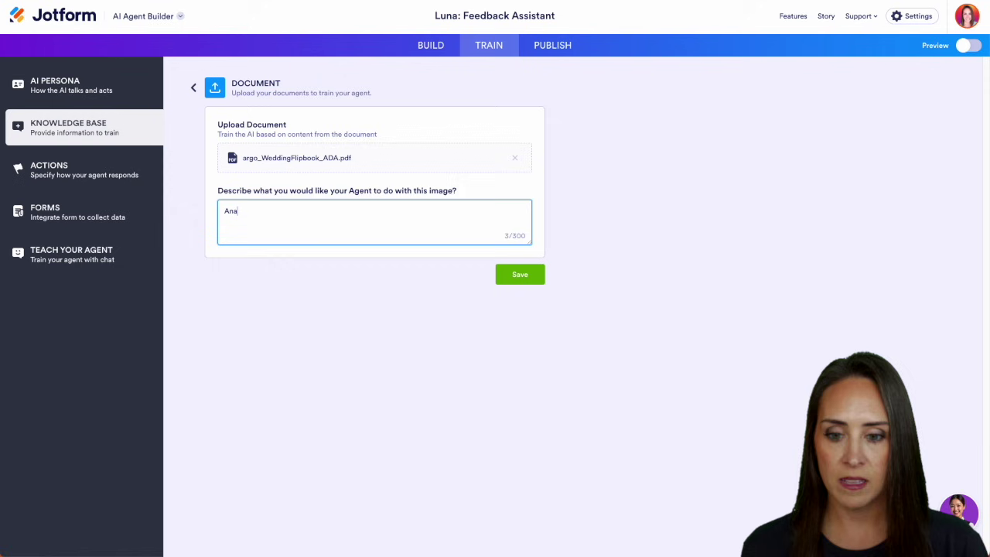
type("lyze & learn fro")
key("BackSpace")
key("BackSpace")
type("m")
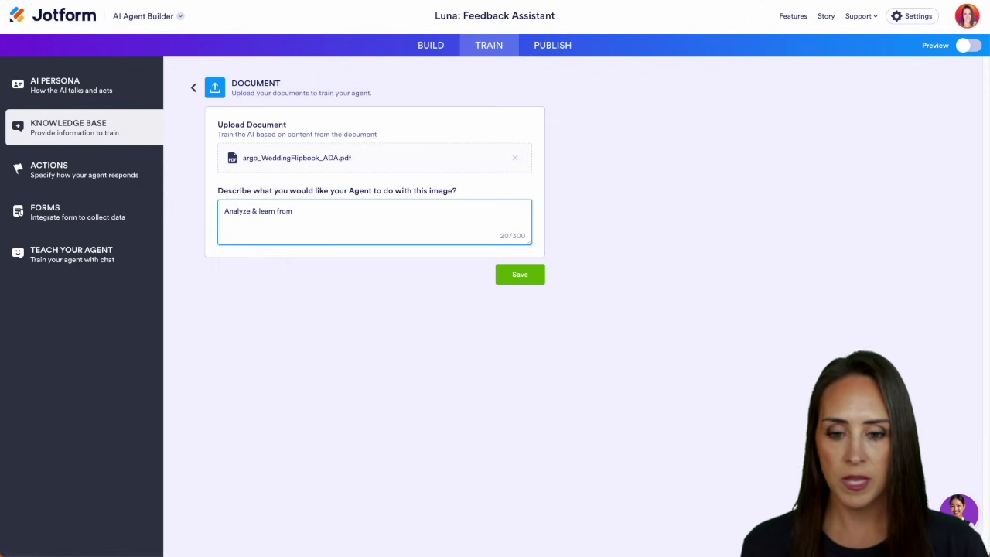
type(" it")
triple_click(348, 215)
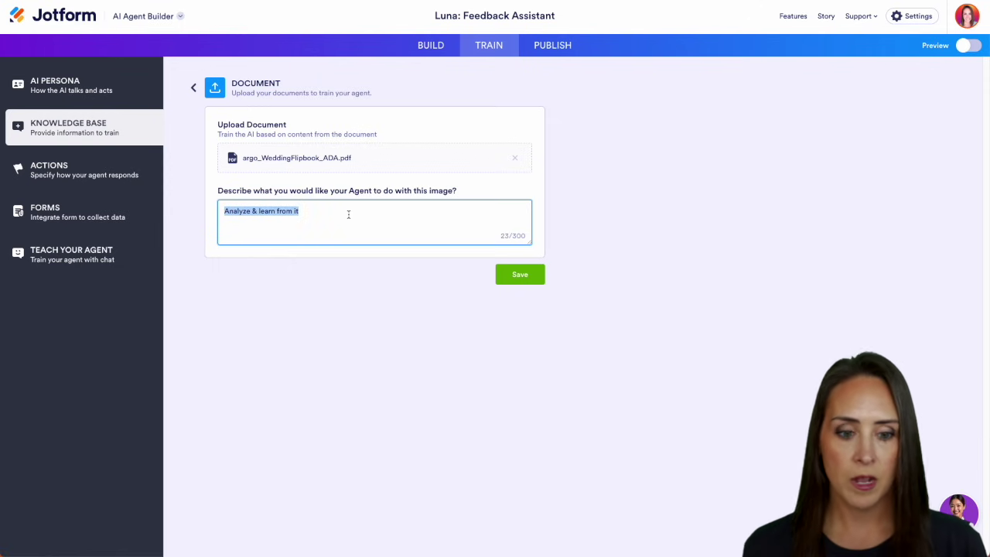
left_click(519, 275)
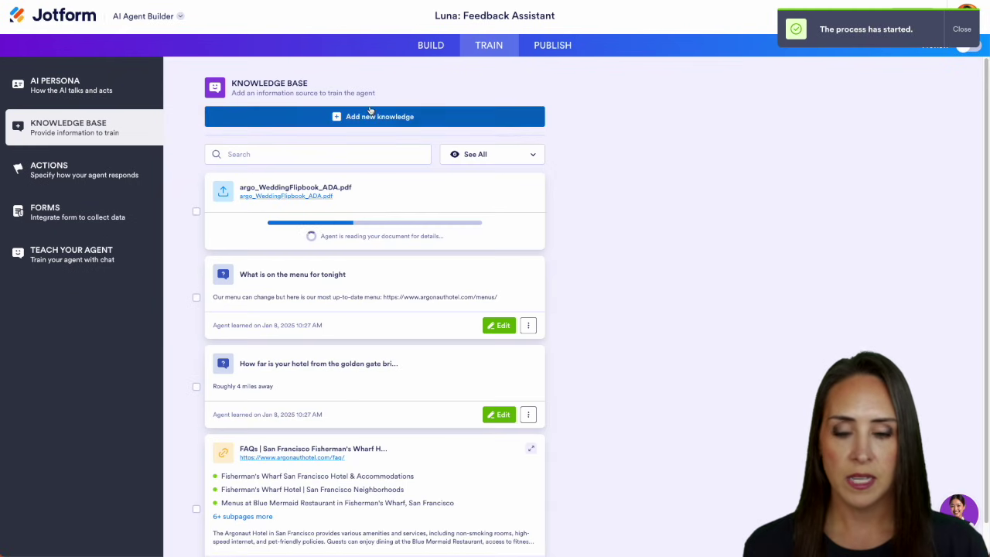
Add argo-wedding-package_ADA.pdf as a Document with the description 'Analyze & learn from it' and save
left_click(369, 118)
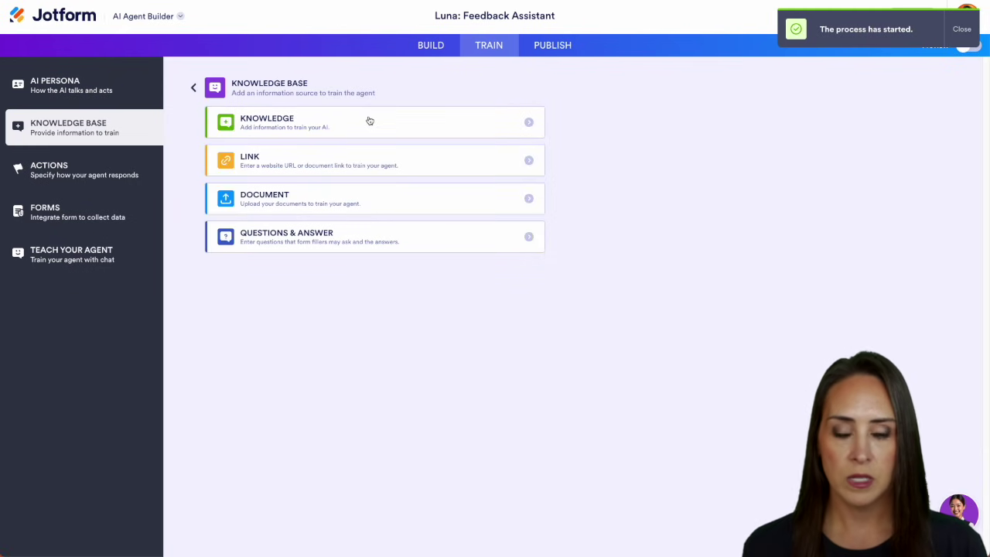
left_click(362, 194)
left_click_drag(988, 77, 325, 201)
left_click(323, 210)
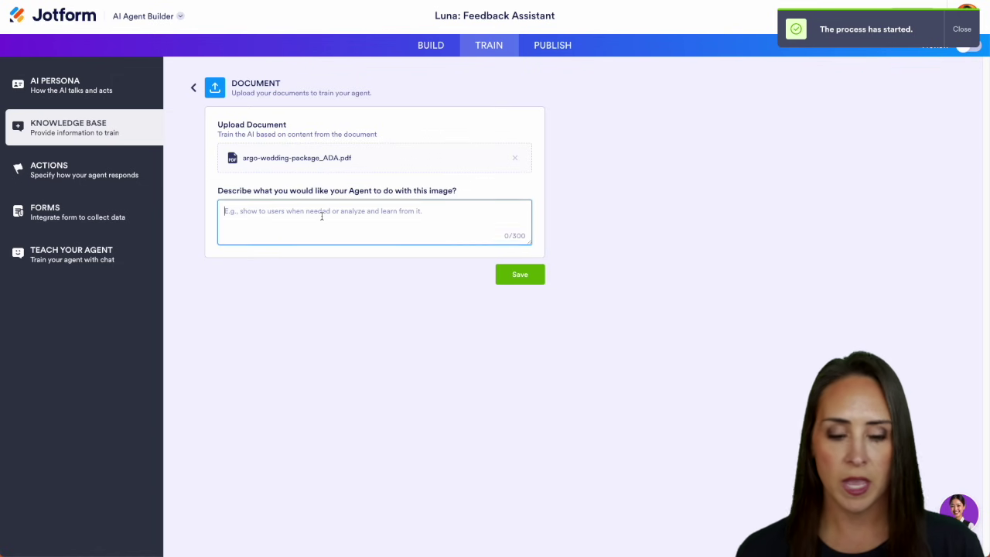
type("Analyze & learn from it")
left_click(523, 275)
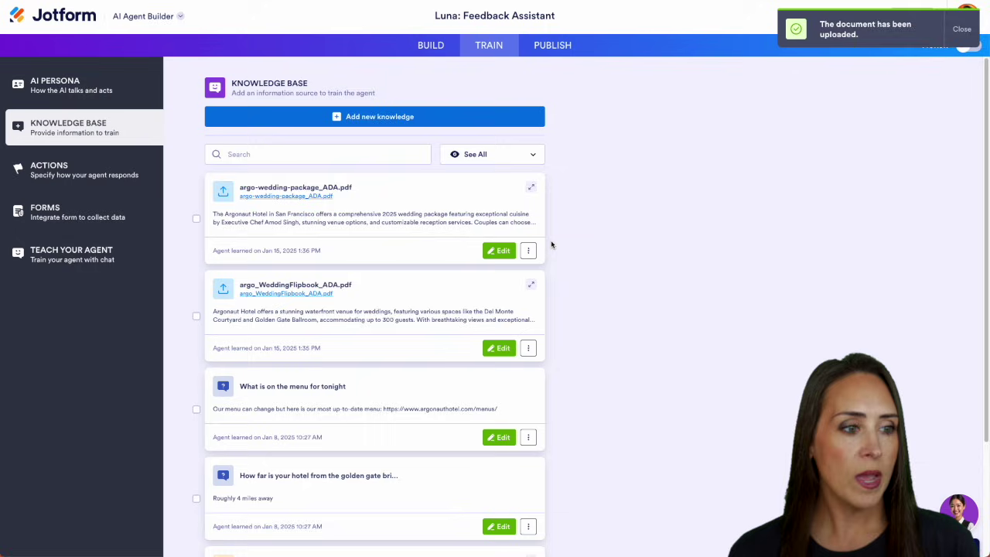
In the preview chat, ask Luna the hotel's distance from the Golden Gate Bridge and wedding guest capacity
left_click(965, 46)
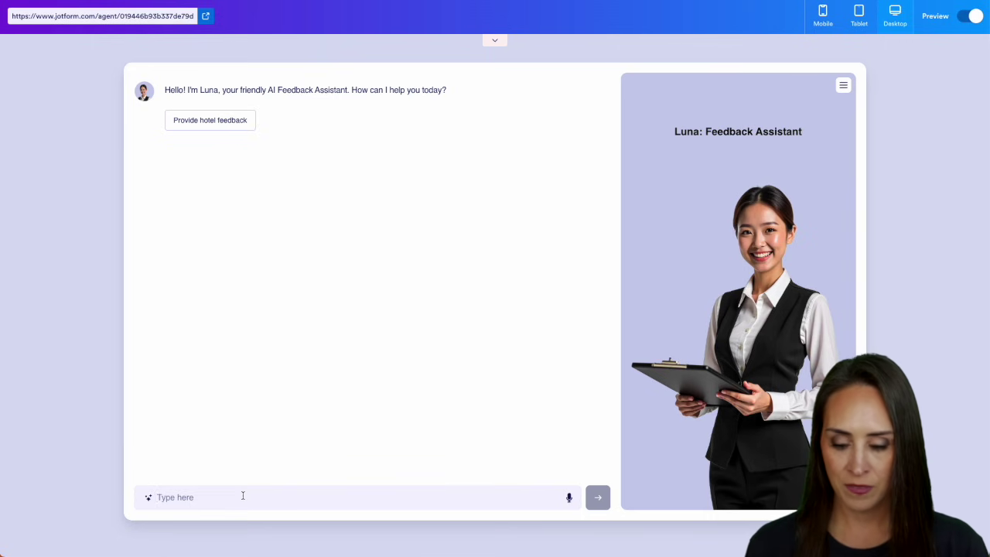
left_click(243, 497)
type("How far is the hotel from the golden gate bridge?")
key("Return")
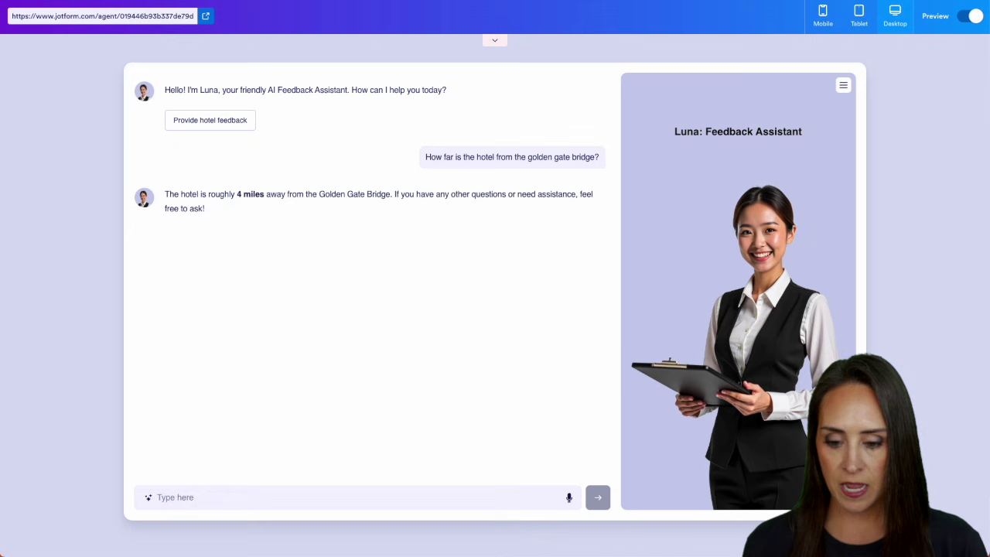
type("I'm looking to get married at your hotel. How many guests can I have")
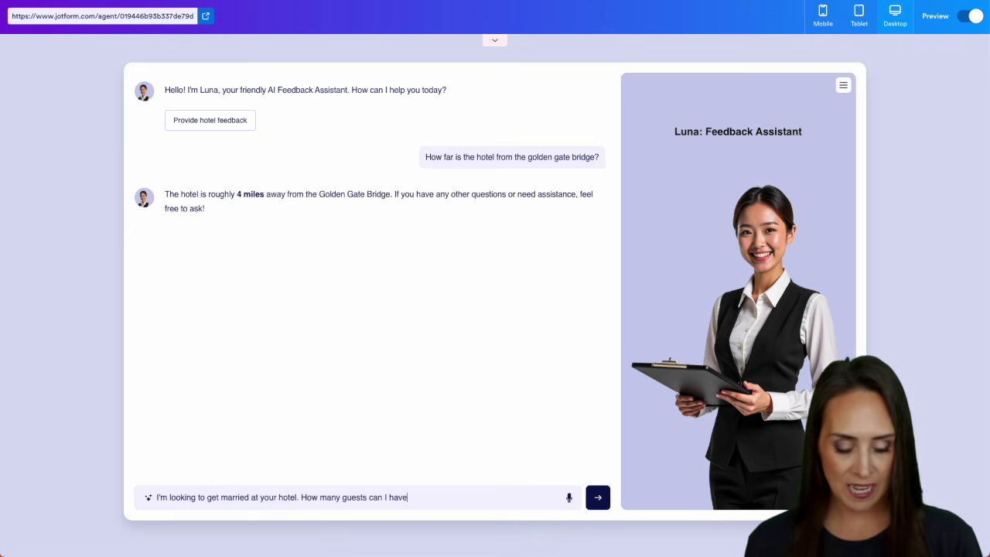
type("?")
key("Return")
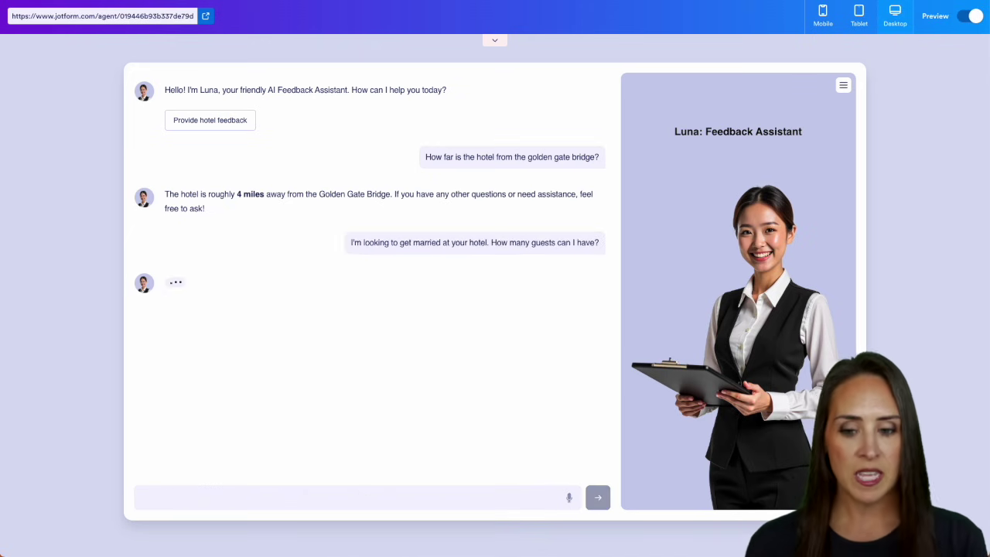